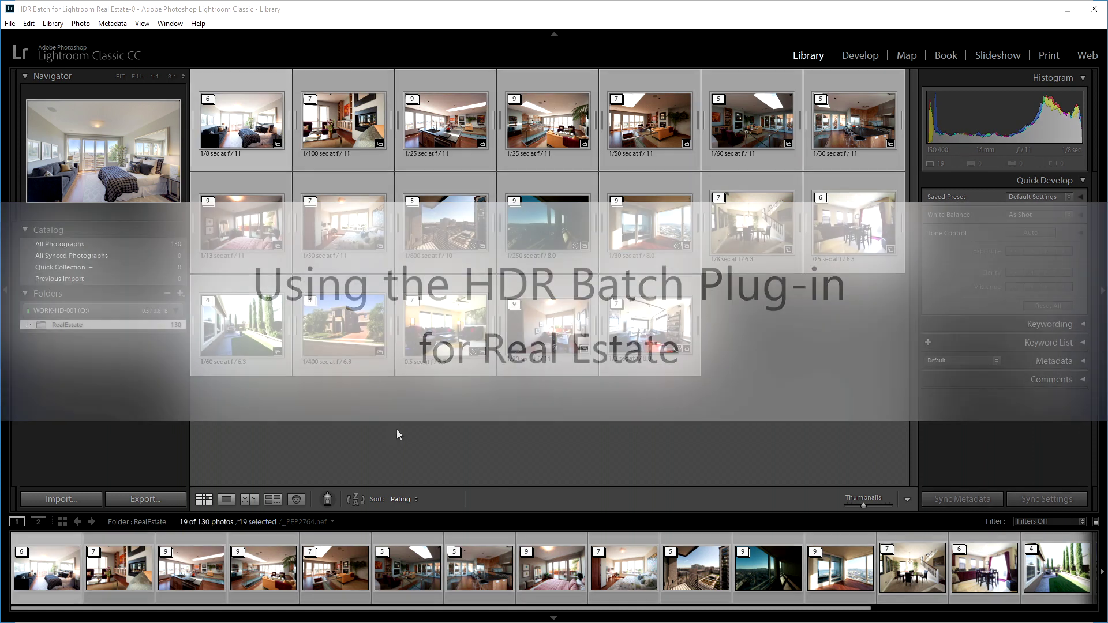
Clear the selection and expand then collapse the first bracketed stack in the grid
click(397, 429)
mouse_move(240, 121)
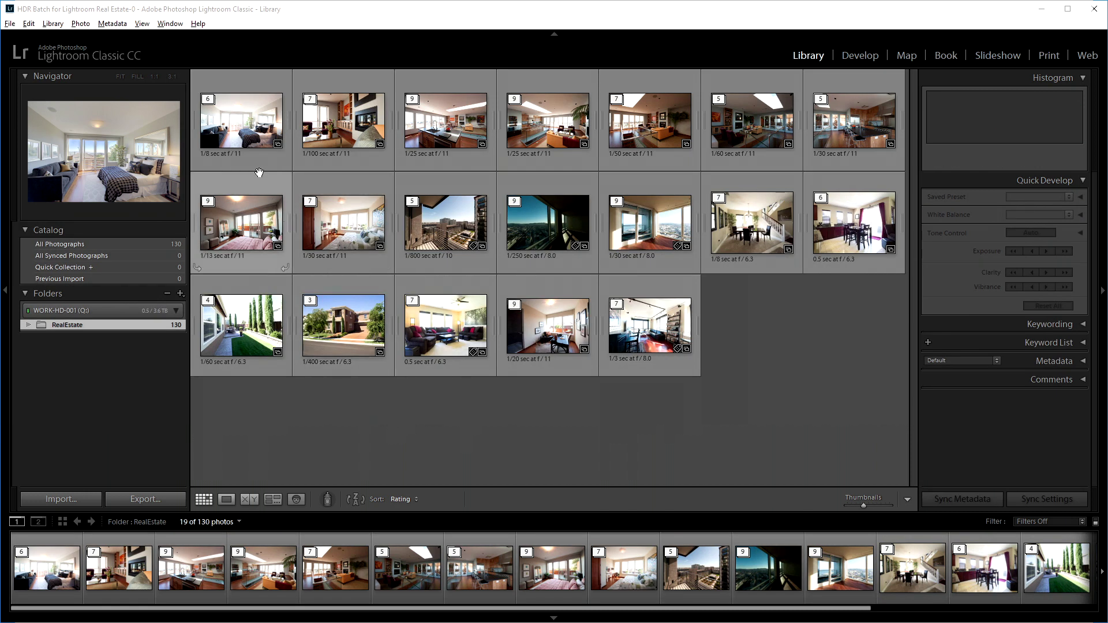
click(209, 101)
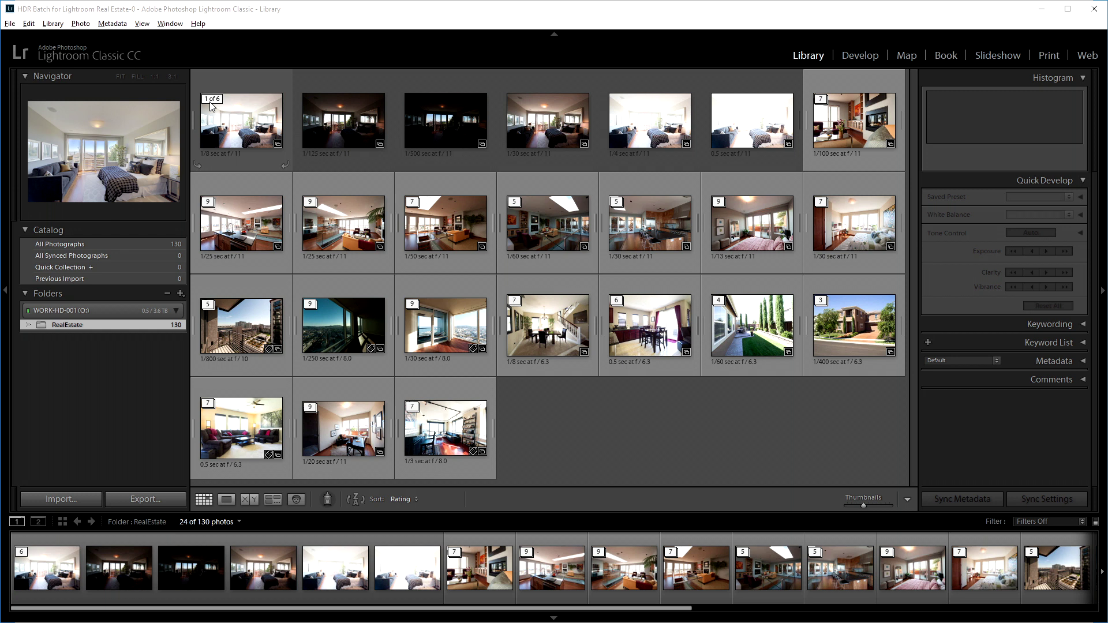
click(208, 101)
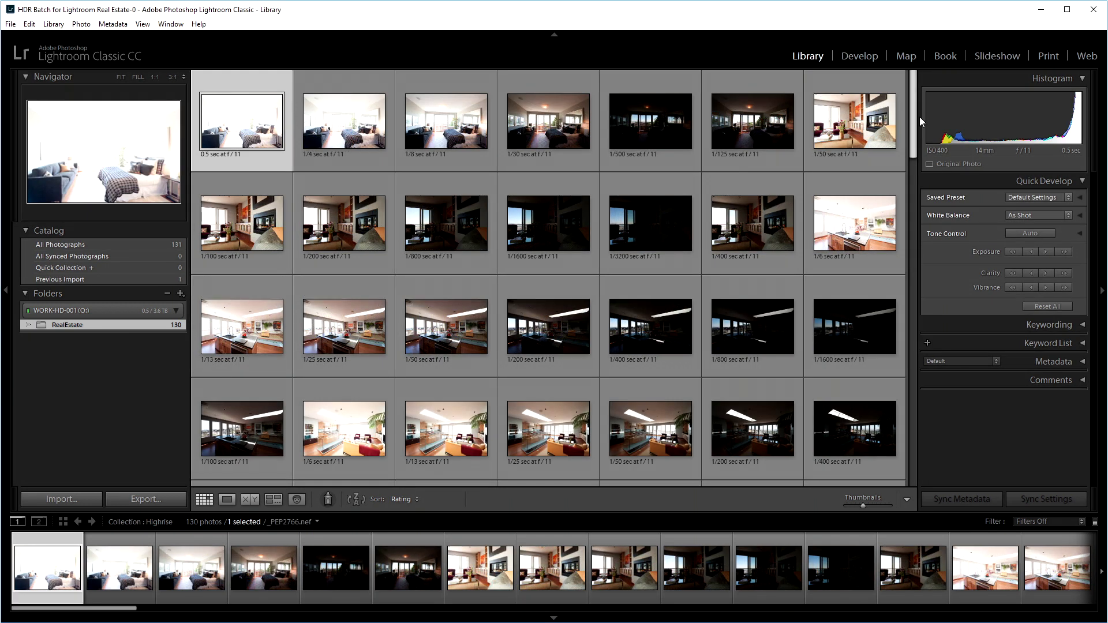
drag(915, 119, 921, 465)
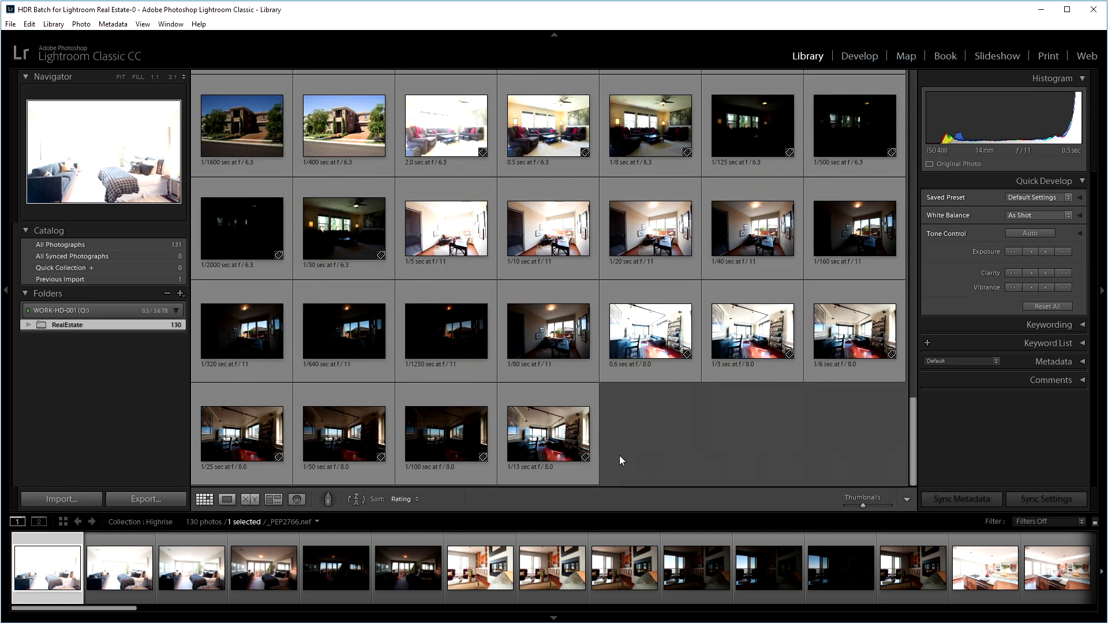
Select all 130 bracketed photos in the Highrise collection with Ctrl+A
key(ctrl+a)
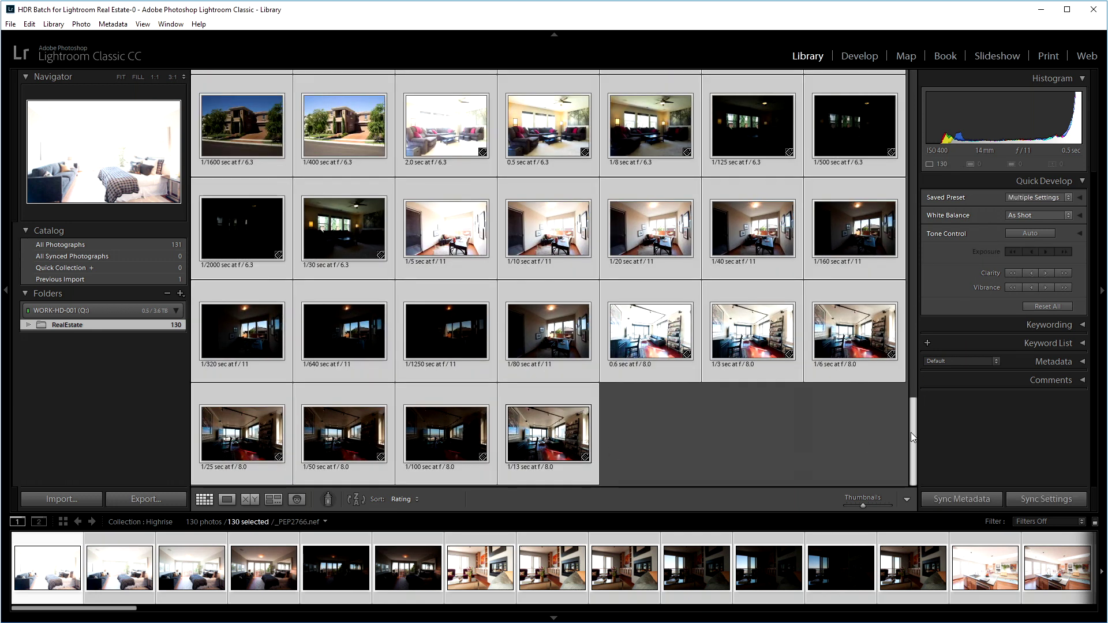
mouse_move(910, 432)
mouse_down()
mouse_move(920, 348)
mouse_move(883, 175)
mouse_move(894, 100)
mouse_up()
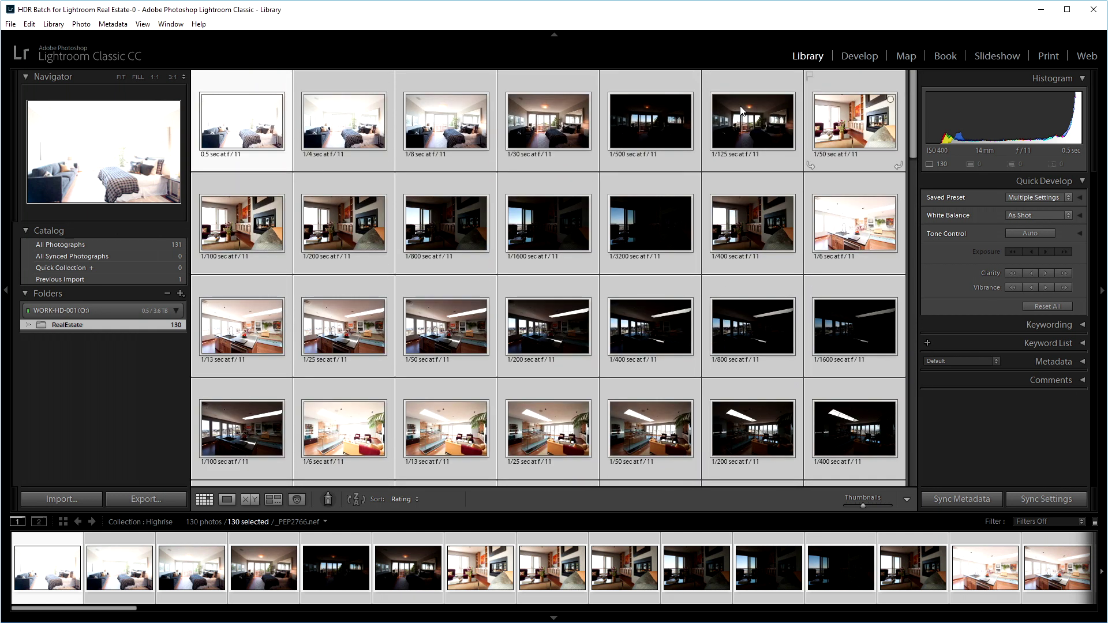
Auto-stack the 130 brackets by capture time with an adjusted time gap, forming 19 stacks
right_click(560, 124)
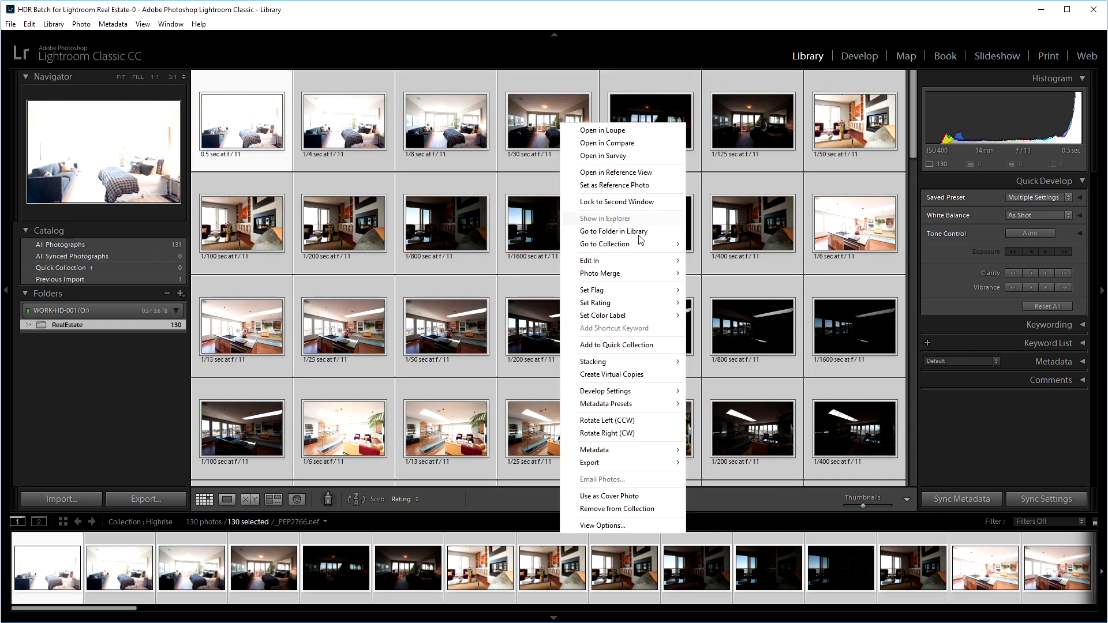
mouse_move(619, 362)
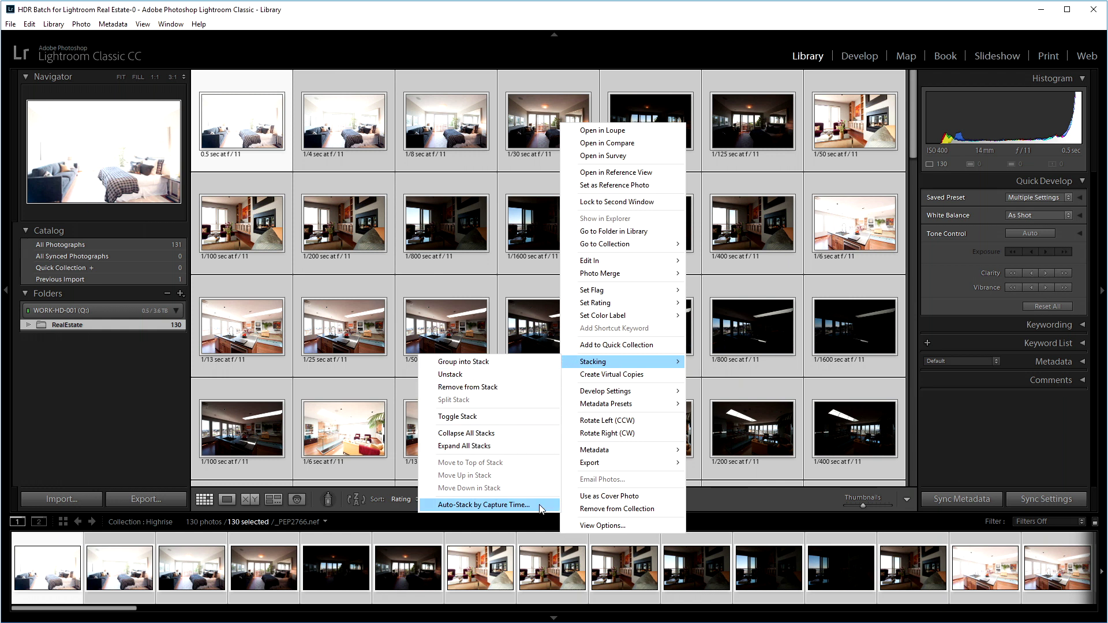
click(540, 509)
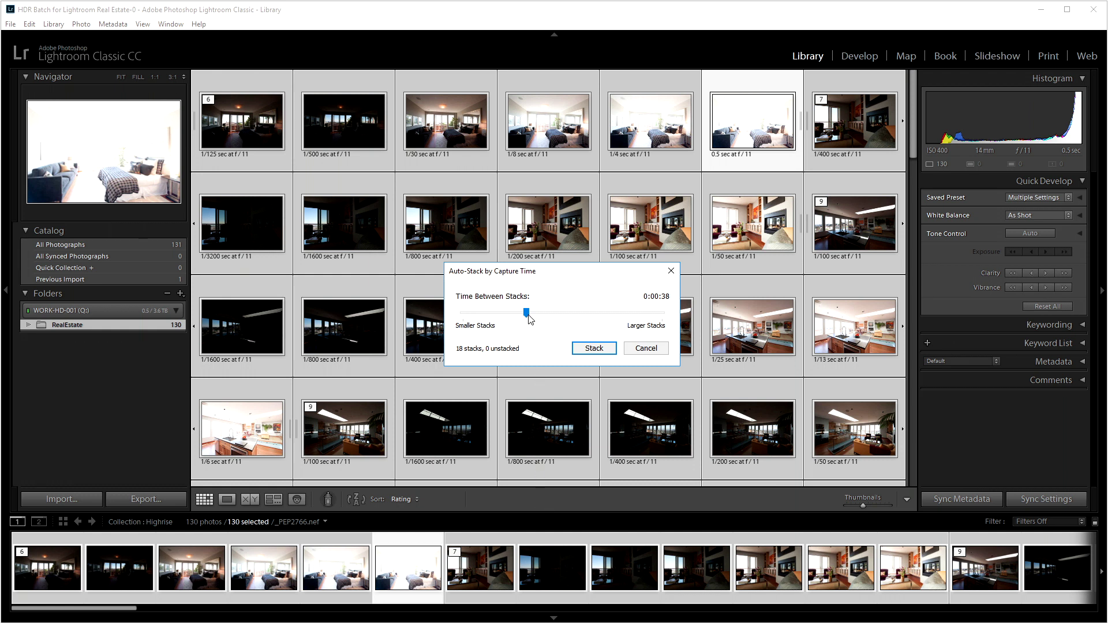
mouse_move(529, 320)
mouse_down()
mouse_move(552, 324)
mouse_move(525, 329)
mouse_up()
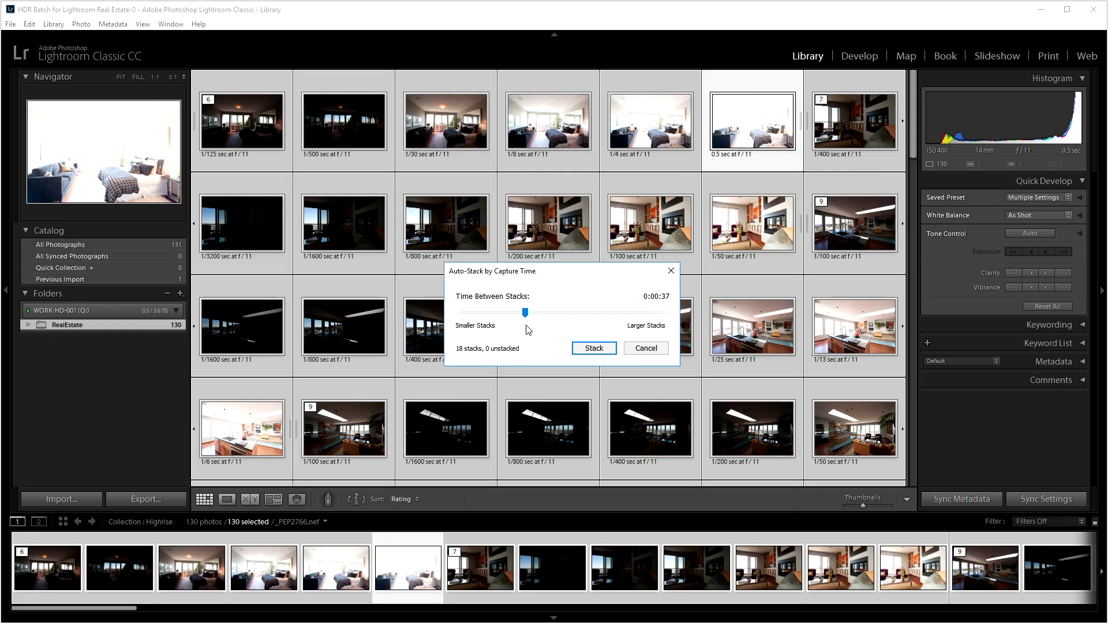
click(594, 348)
right_click(562, 112)
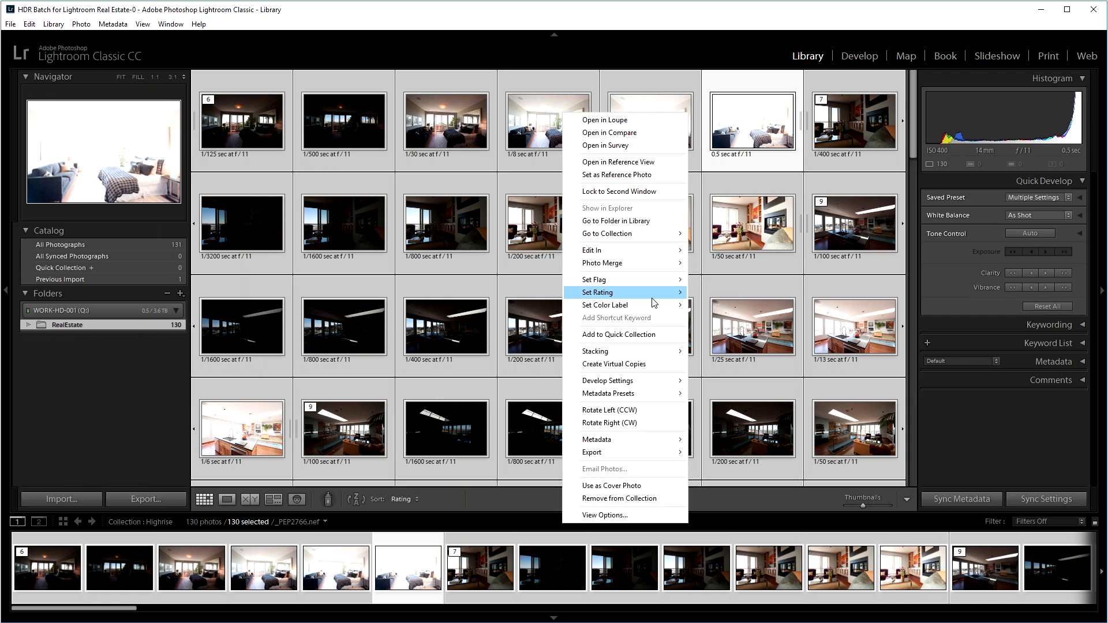
mouse_move(595, 351)
click(532, 424)
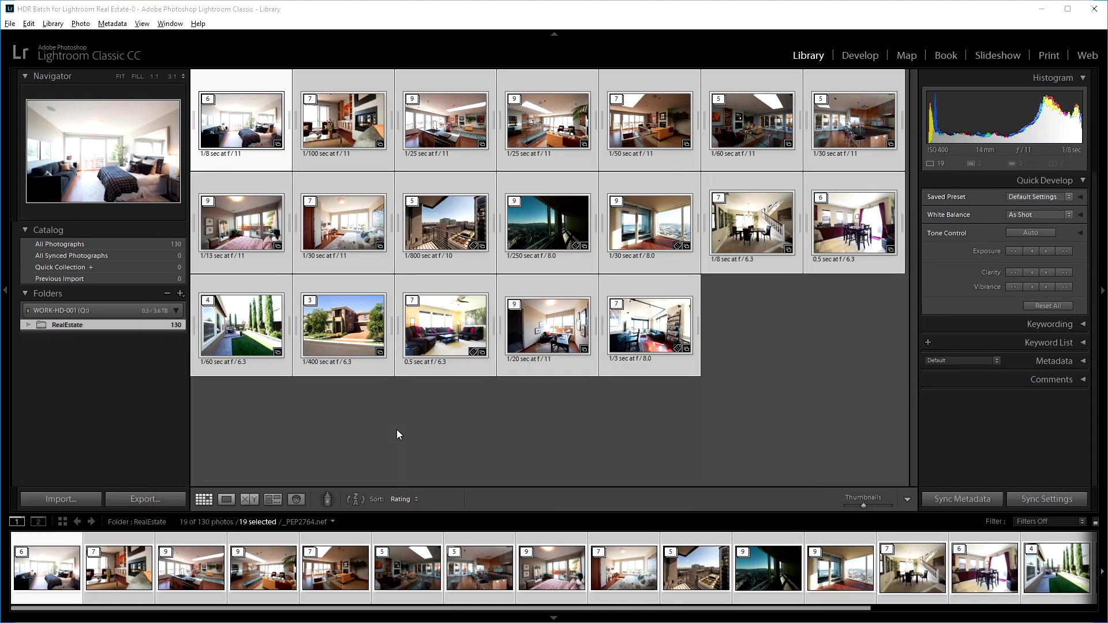
click(397, 429)
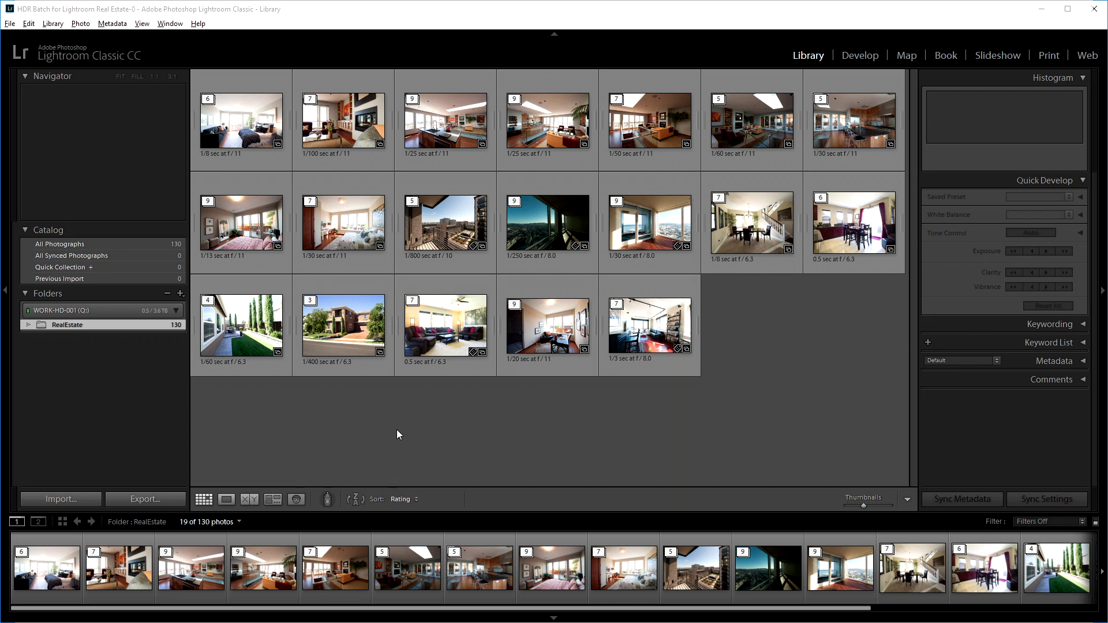
click(211, 101)
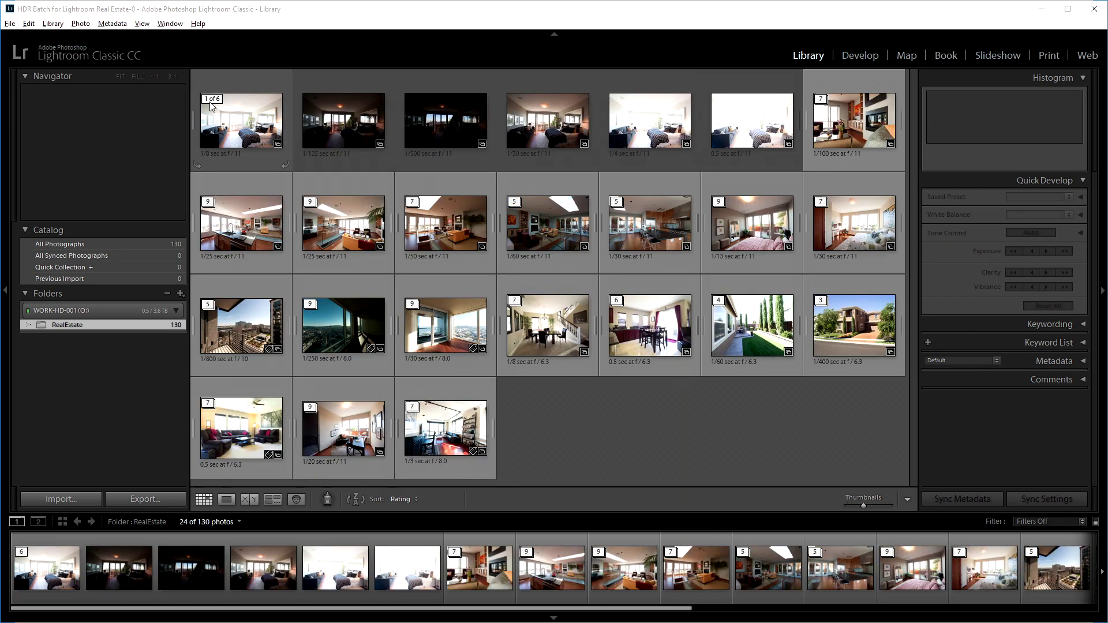
click(211, 101)
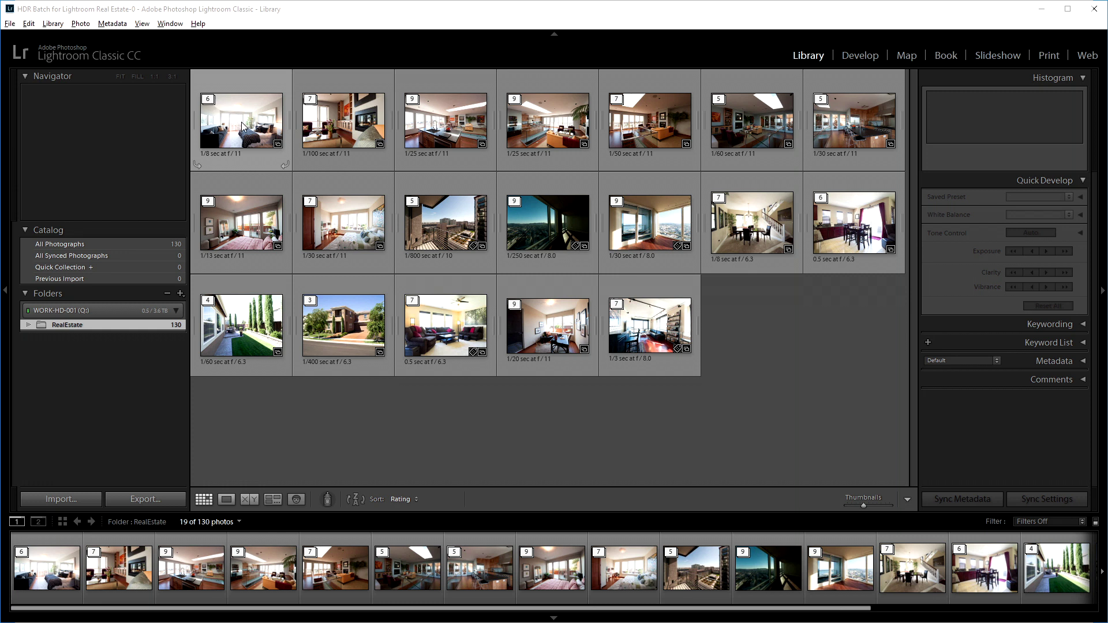
click(242, 126)
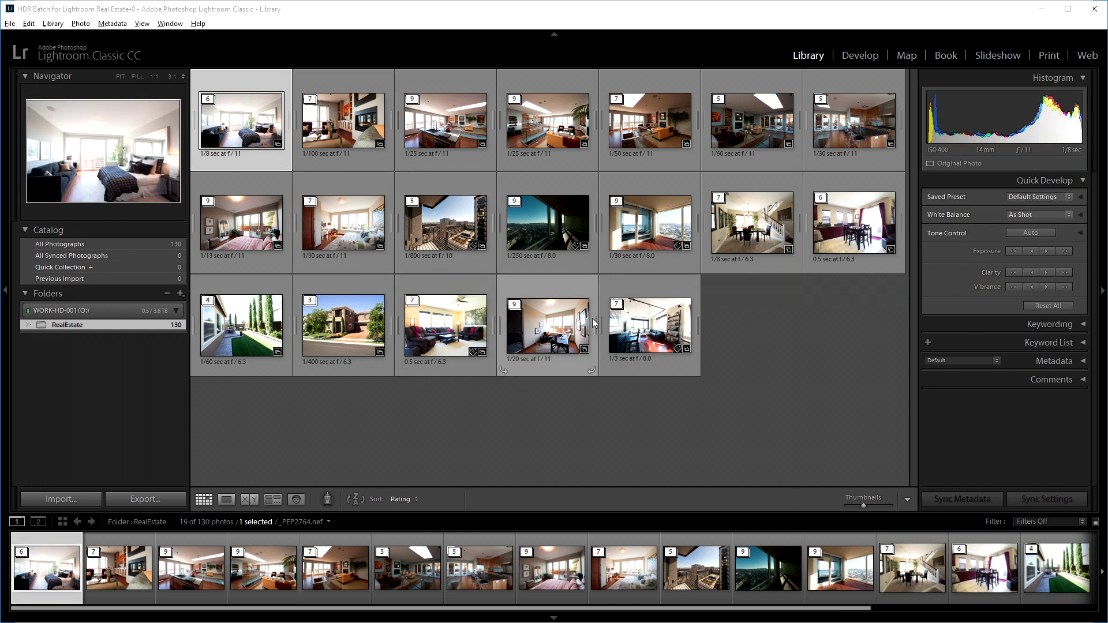
shift+click(647, 330)
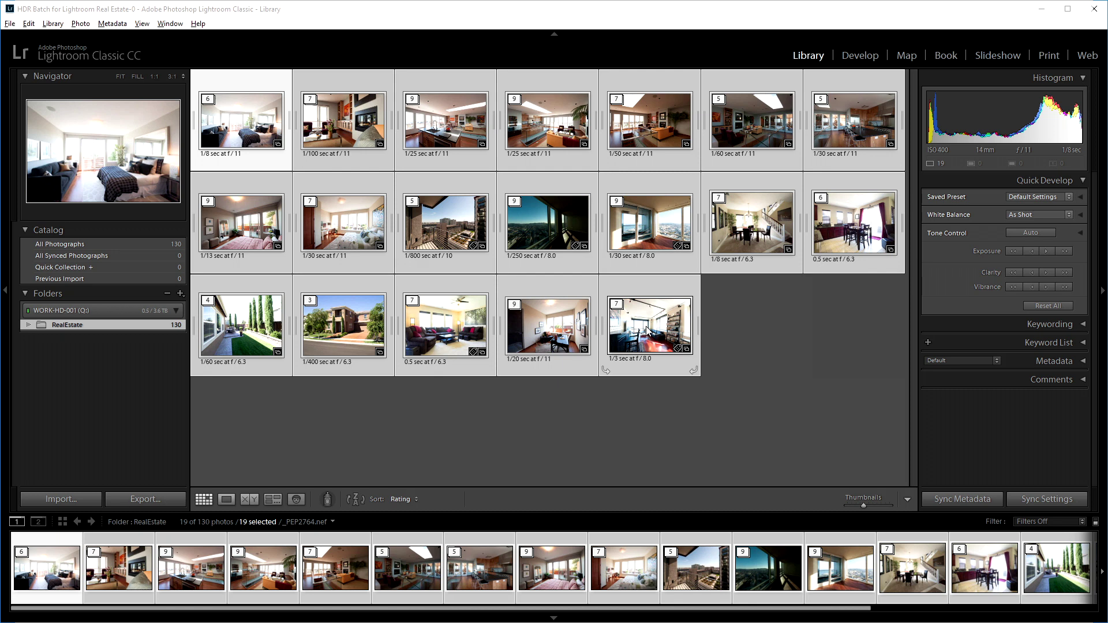
Export the 19 selected stacks to Photomatix HDR Batch from the thumbnail menu
right_click(433, 125)
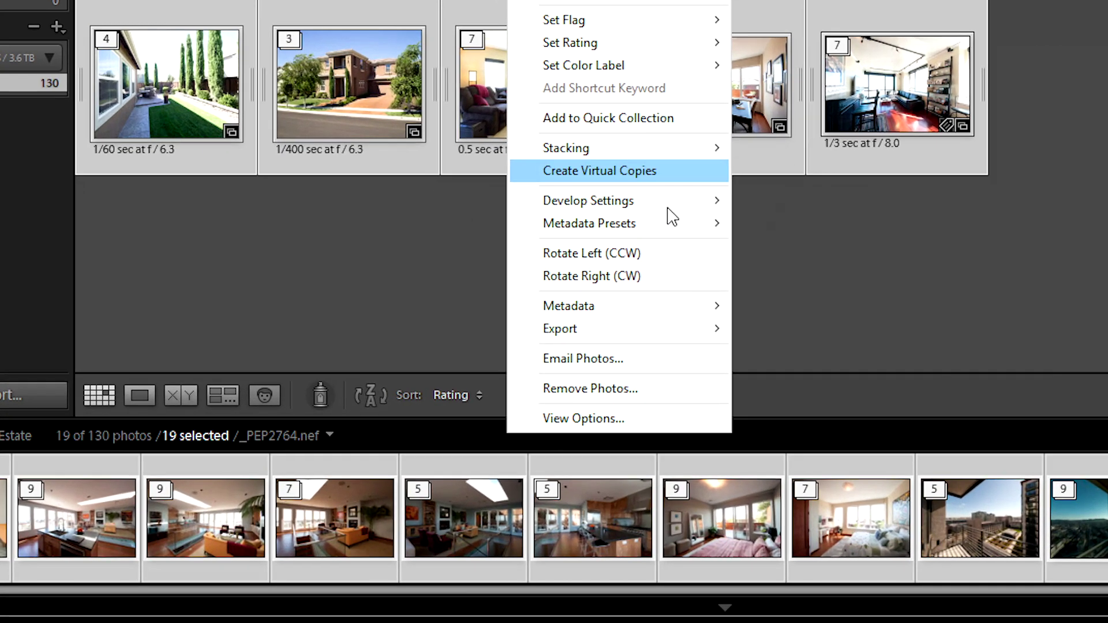
mouse_move(651, 292)
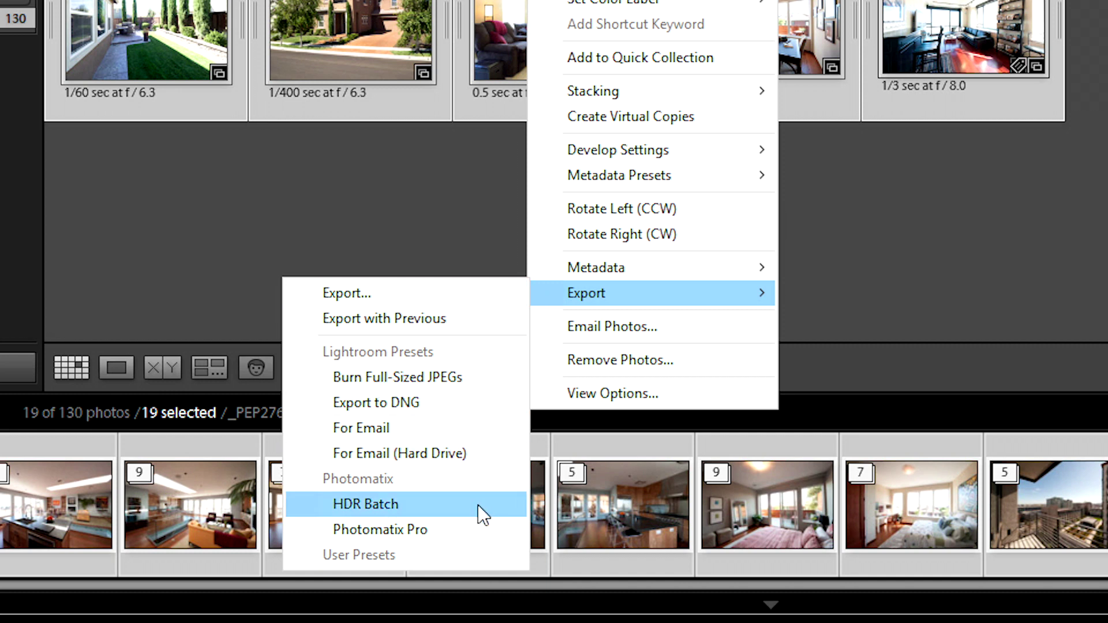
click(478, 505)
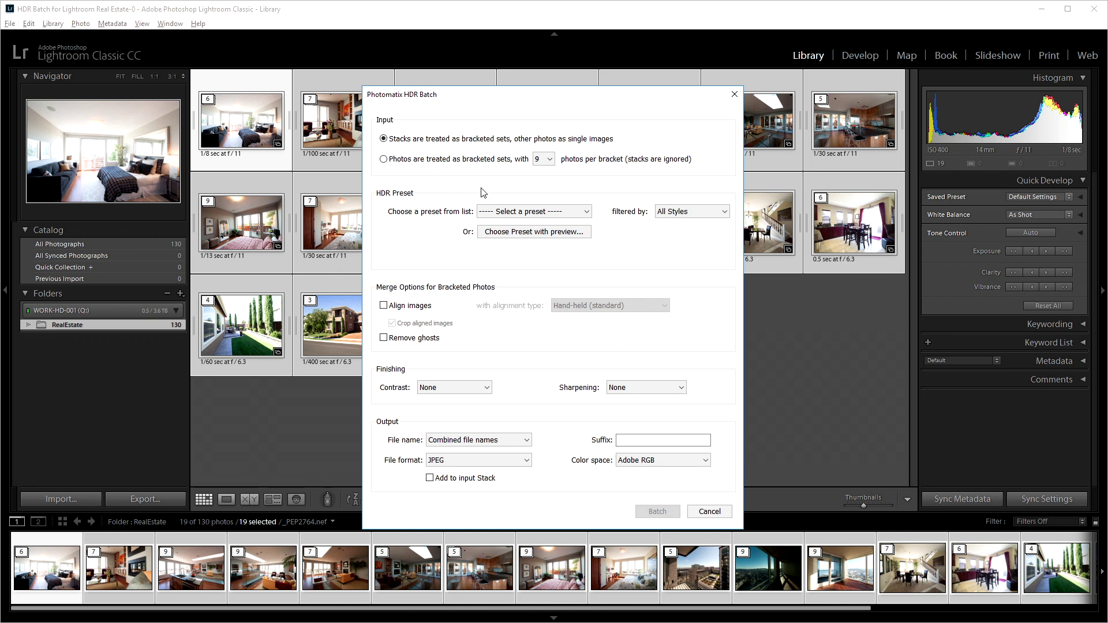
Filter the HDR preset list to Real Estate style and browse it without choosing one
click(583, 215)
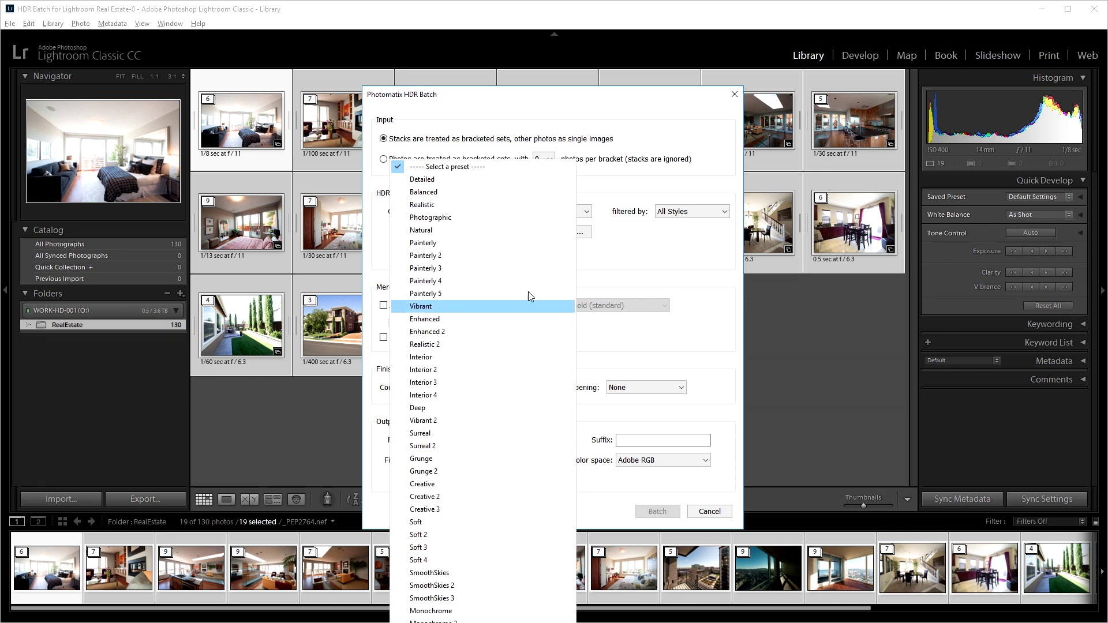
click(540, 179)
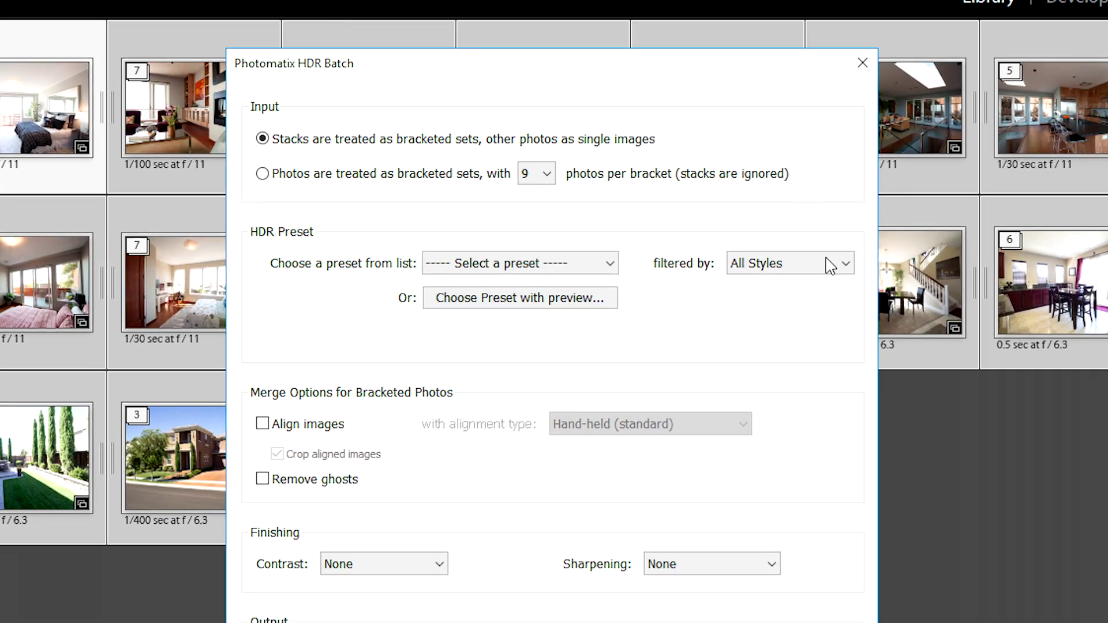
click(724, 213)
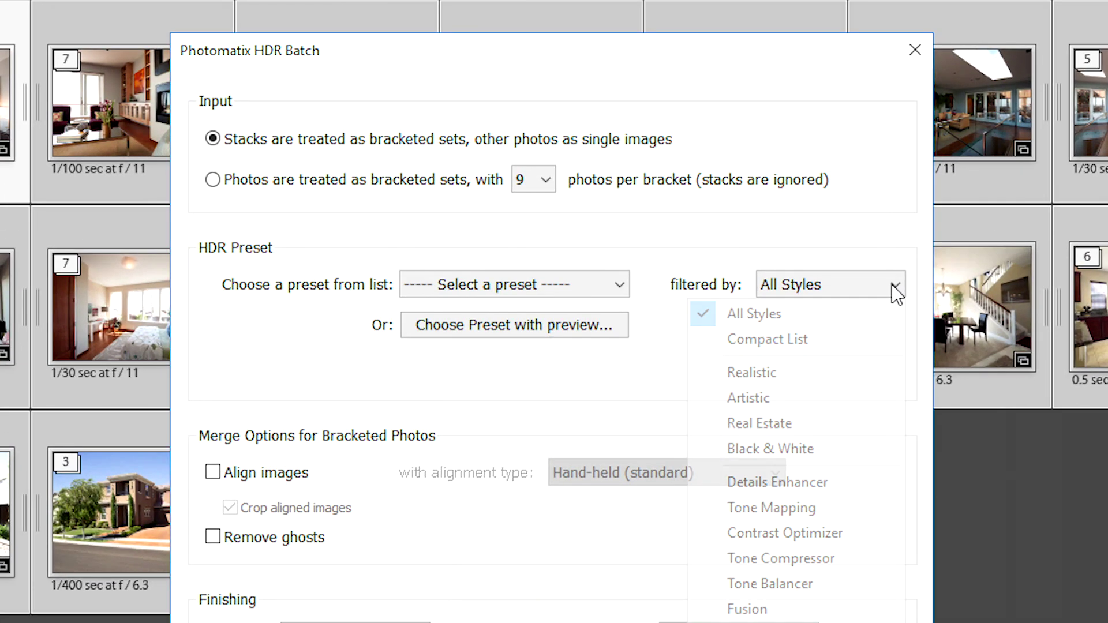
click(857, 431)
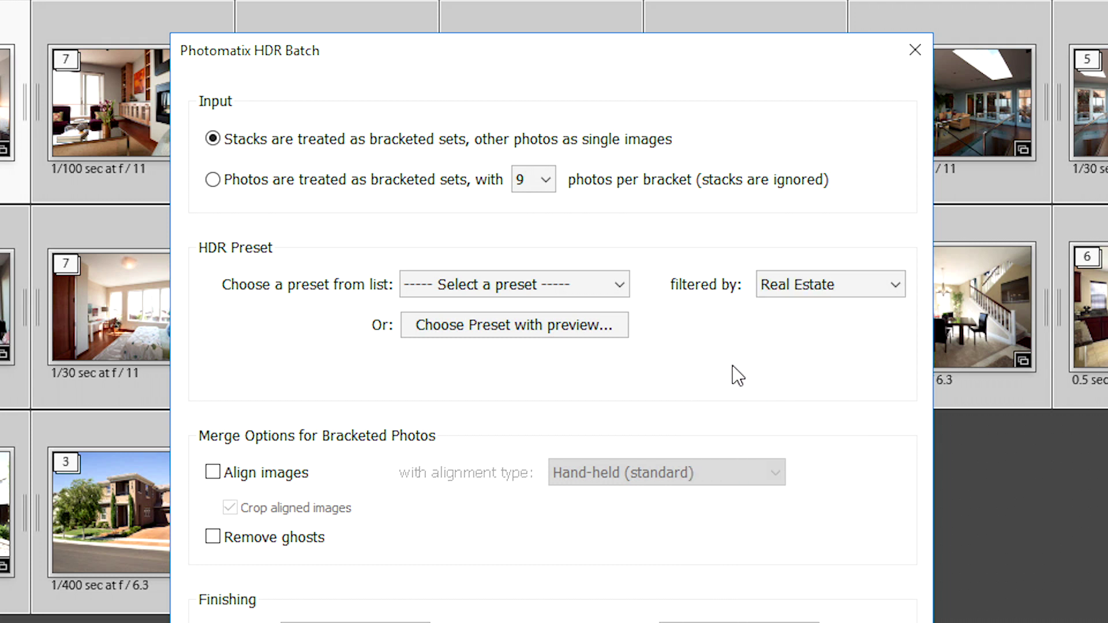
click(619, 288)
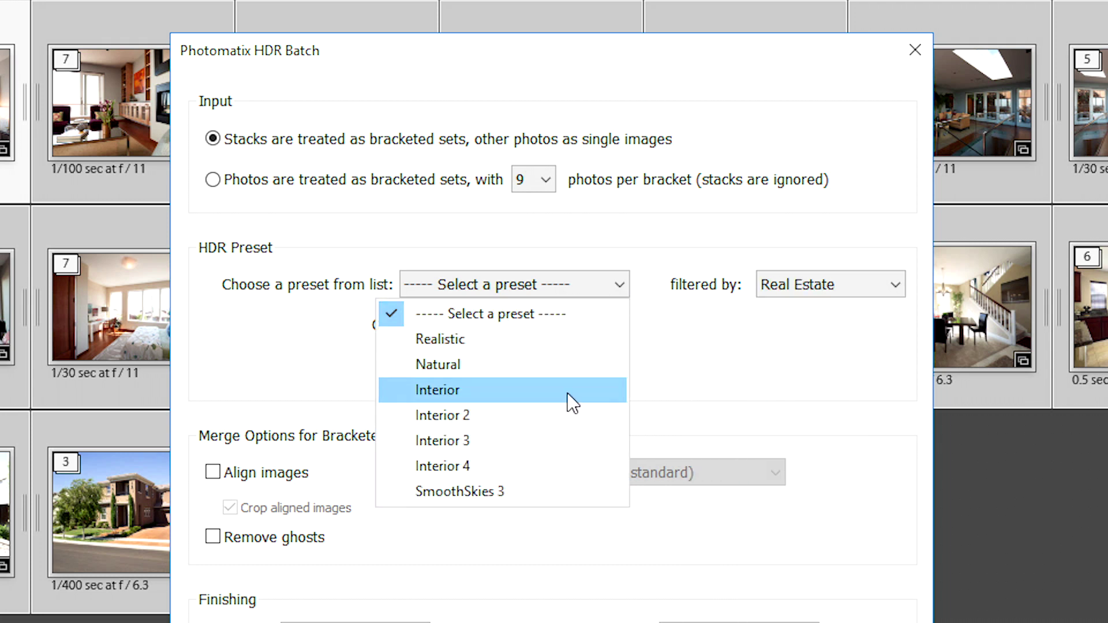
click(592, 322)
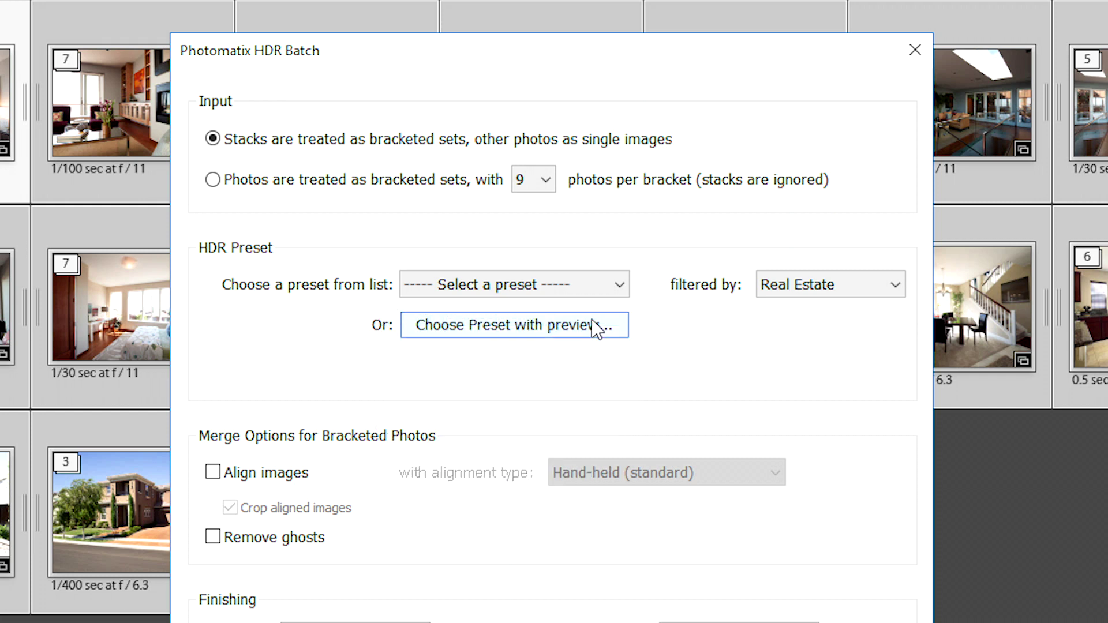
In the preset preview, try Natural and Interior 2, then settle on Interior as the base
click(622, 330)
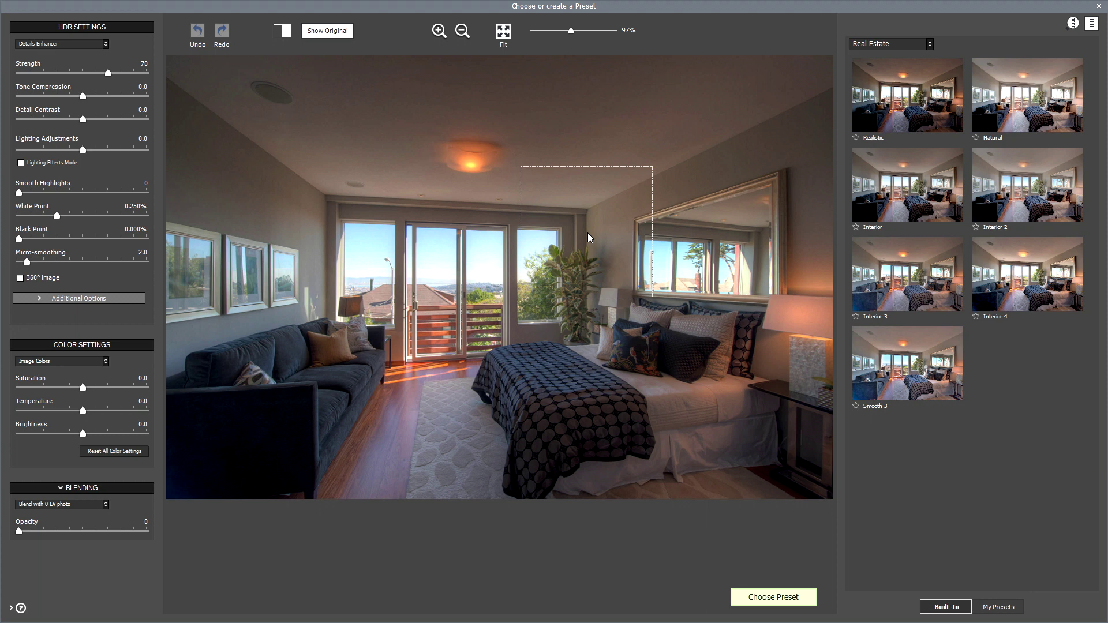
click(1042, 103)
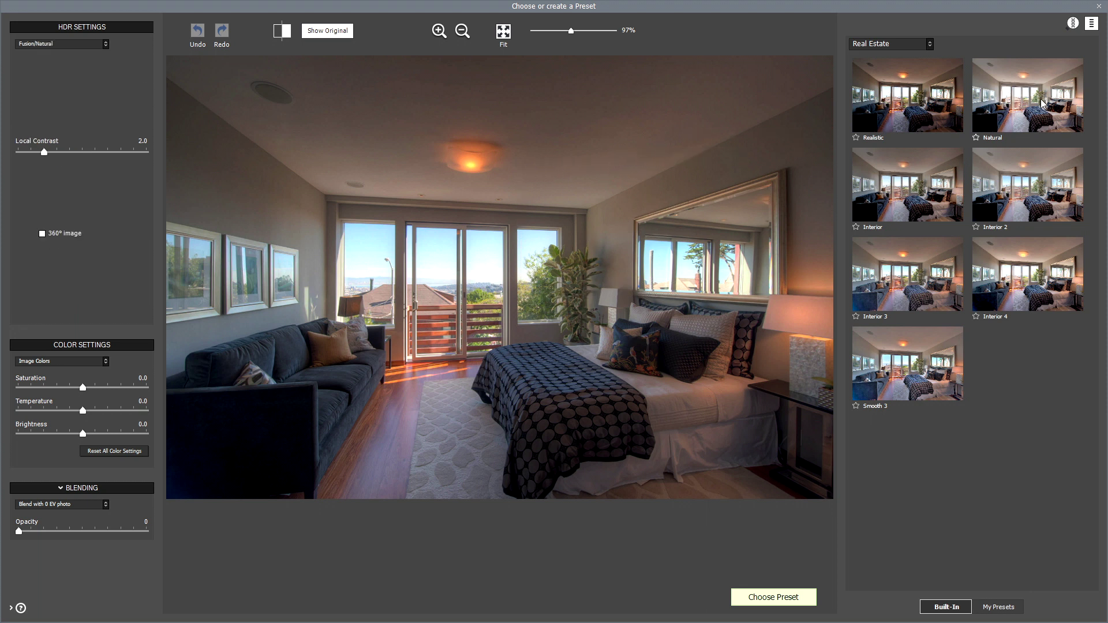
click(1041, 193)
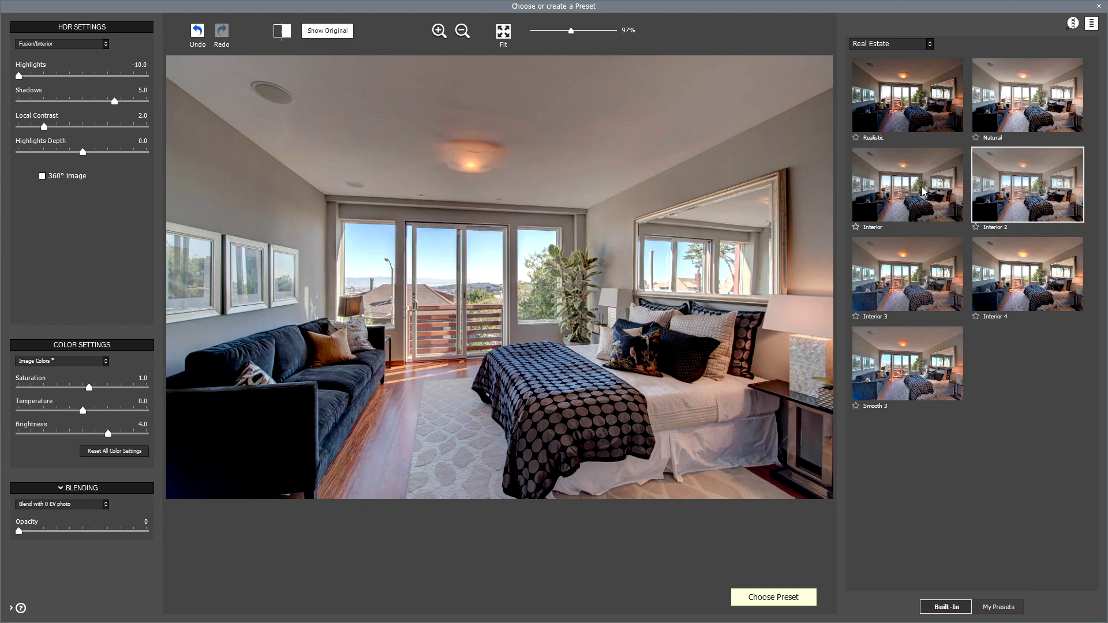
click(921, 192)
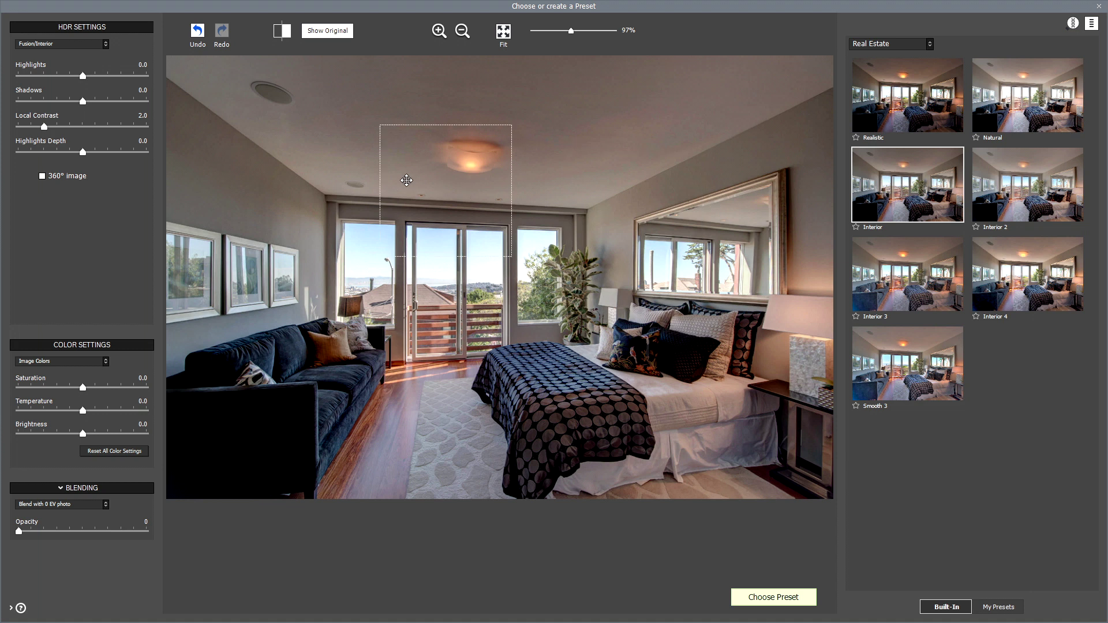
Lower highlights, raise shadows with softer local contrast, and increase brightness
mouse_move(82, 76)
mouse_down()
mouse_move(33, 81)
mouse_move(142, 102)
mouse_up()
drag(44, 126, 27, 127)
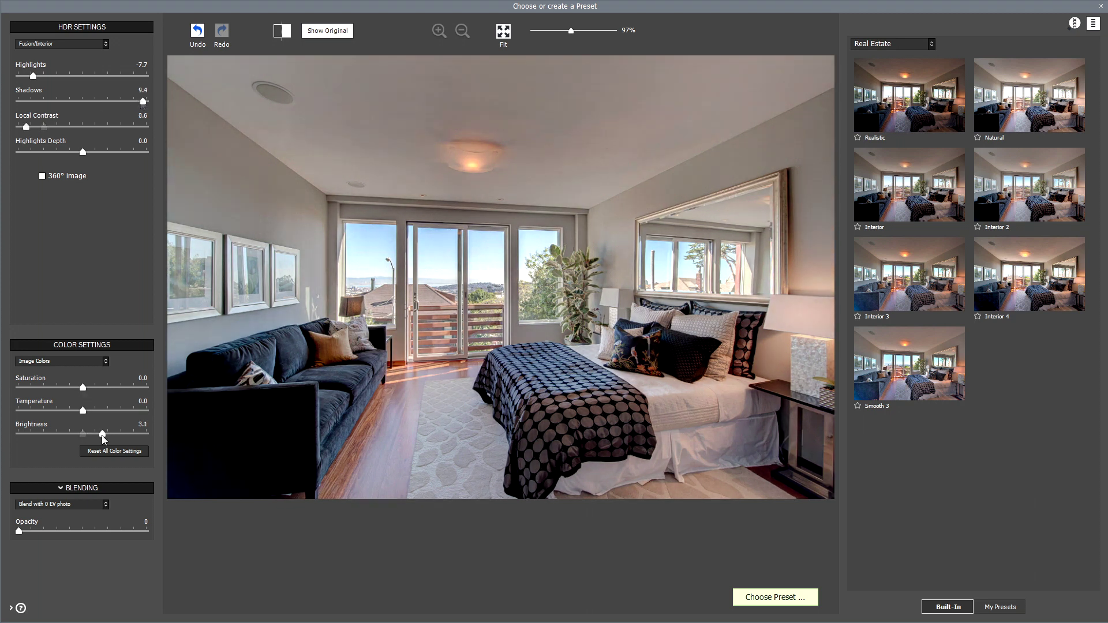
drag(83, 434, 129, 439)
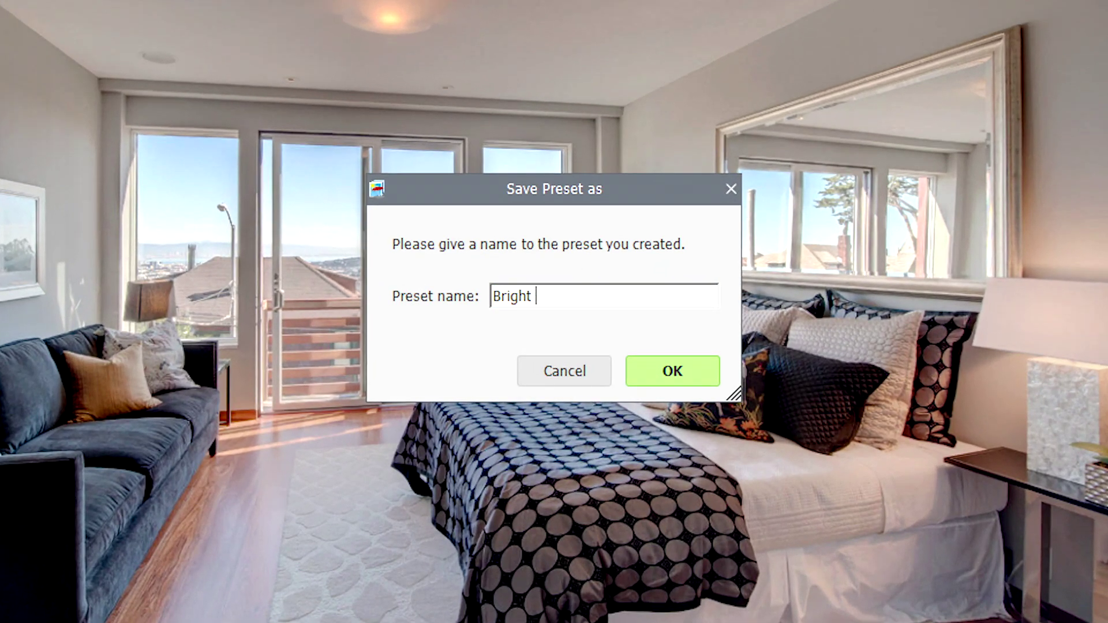
text( Interior)
Save the adjusted settings as the 'Bright Interior' preset for the batch
click(705, 377)
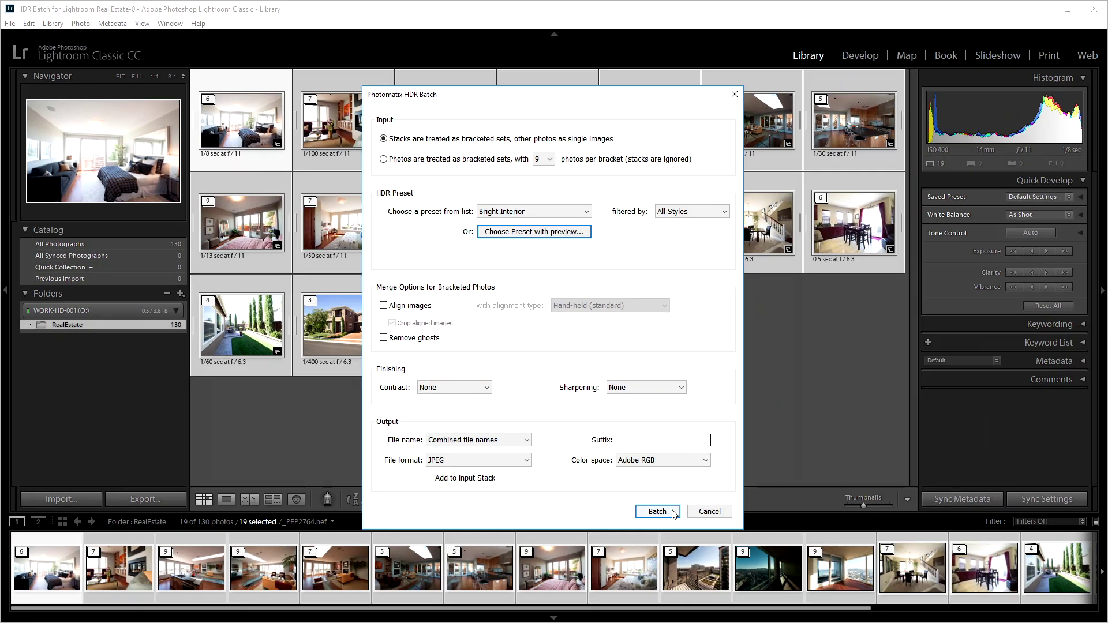
Run the batch merge of all 19 sets, dismiss the completion notice, and view a merged result
click(673, 514)
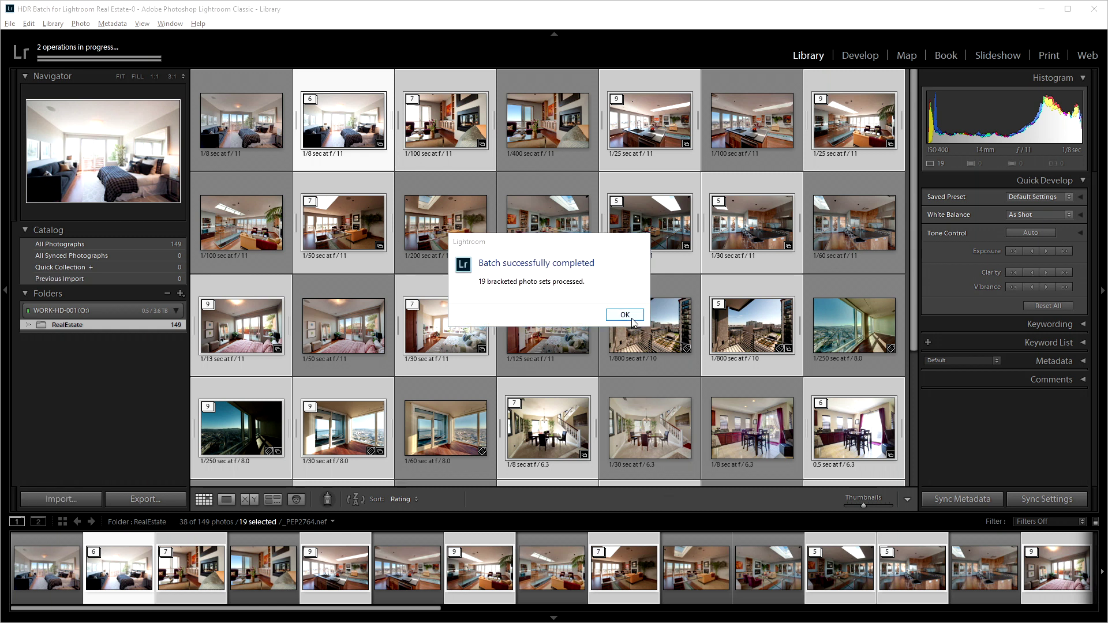
click(624, 315)
click(243, 121)
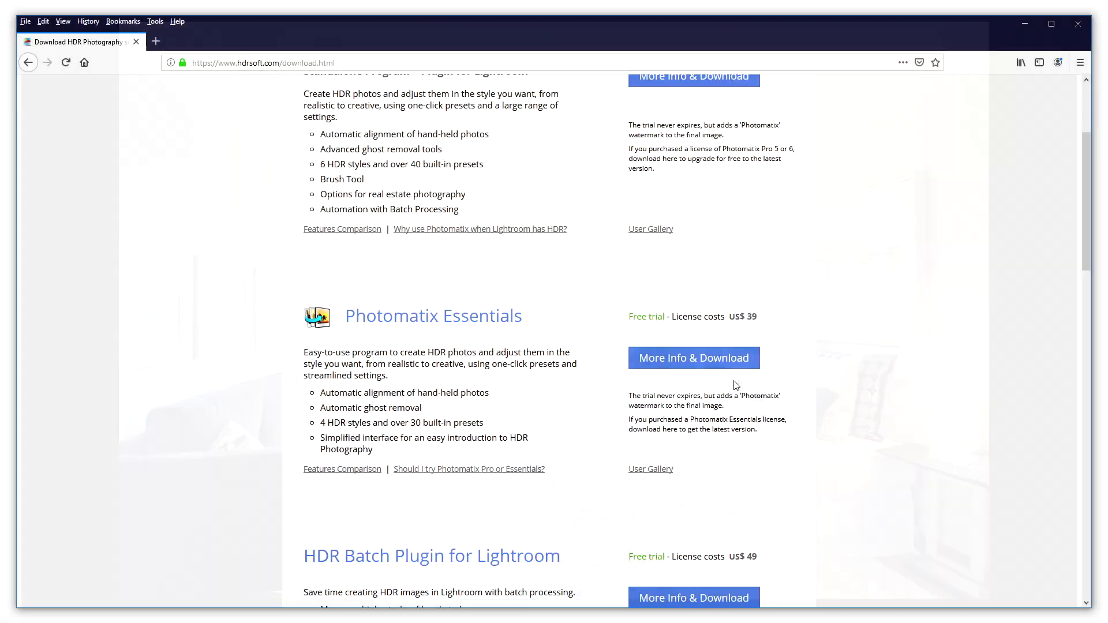
scroll(751, 383, down, 2)
scroll(751, 383, down, 3)
scroll(762, 377, down, 1)
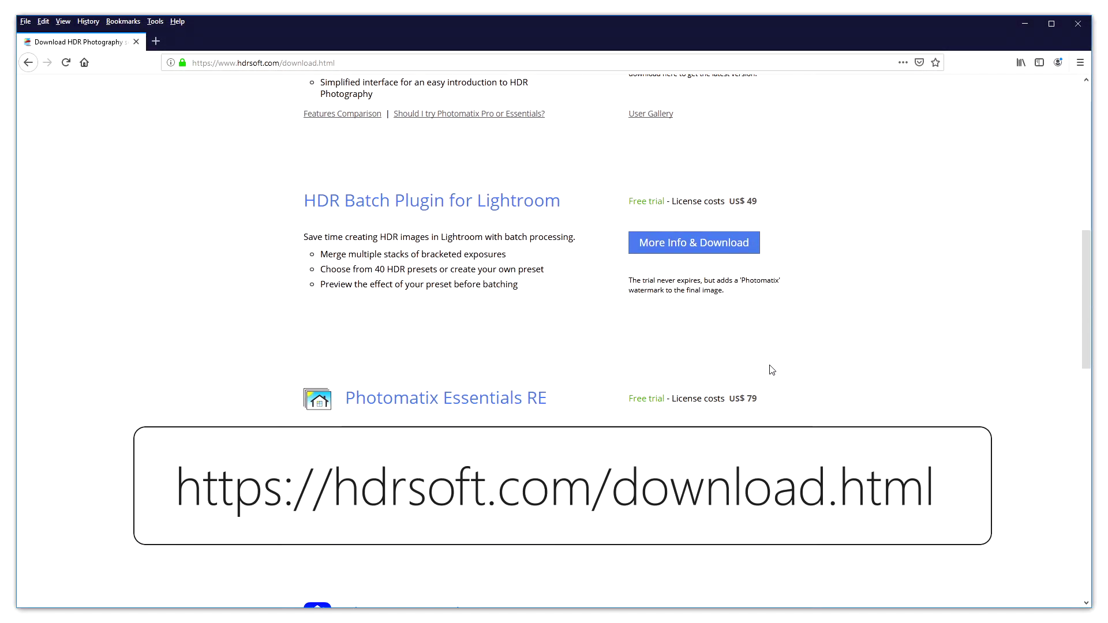
Download the Windows installer of the HDR Batch Plugin for Lightroom from hdrsoft.com
click(717, 251)
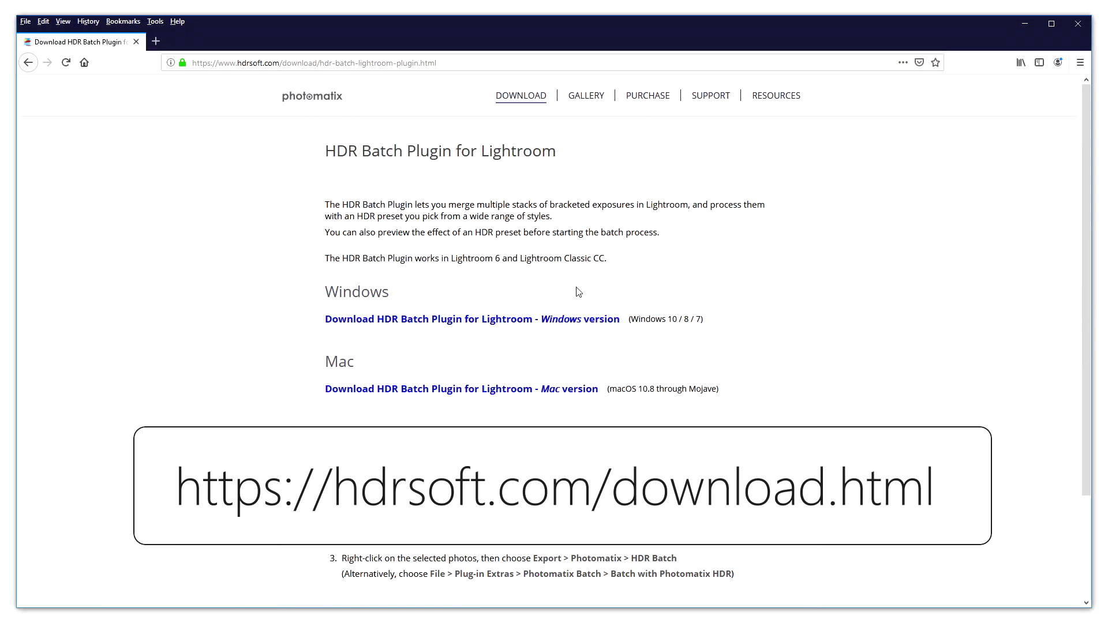
click(464, 322)
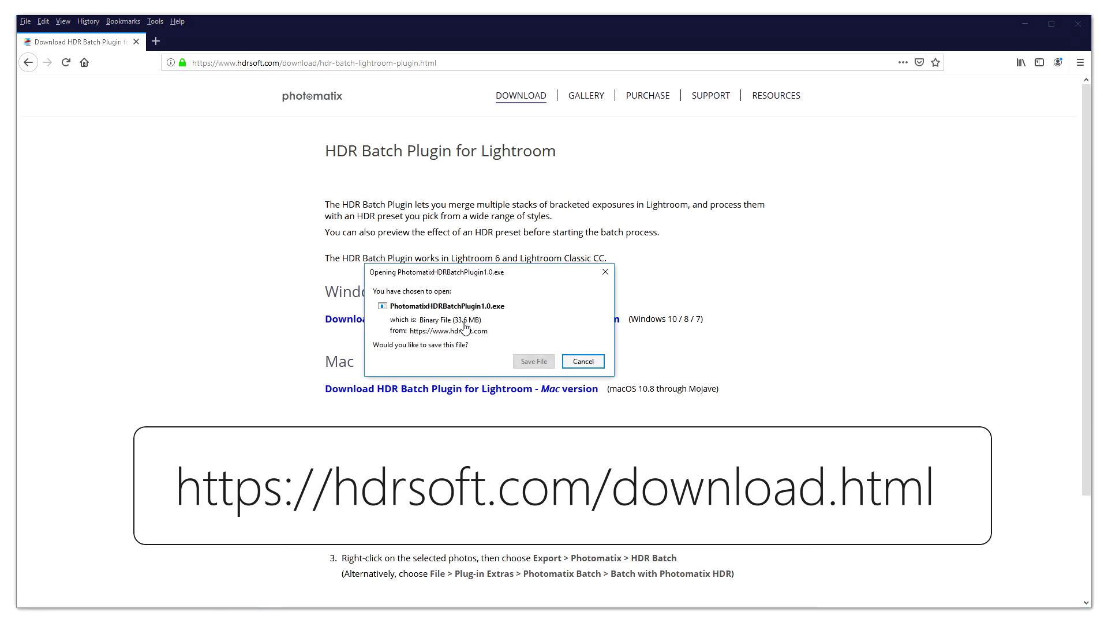
click(531, 363)
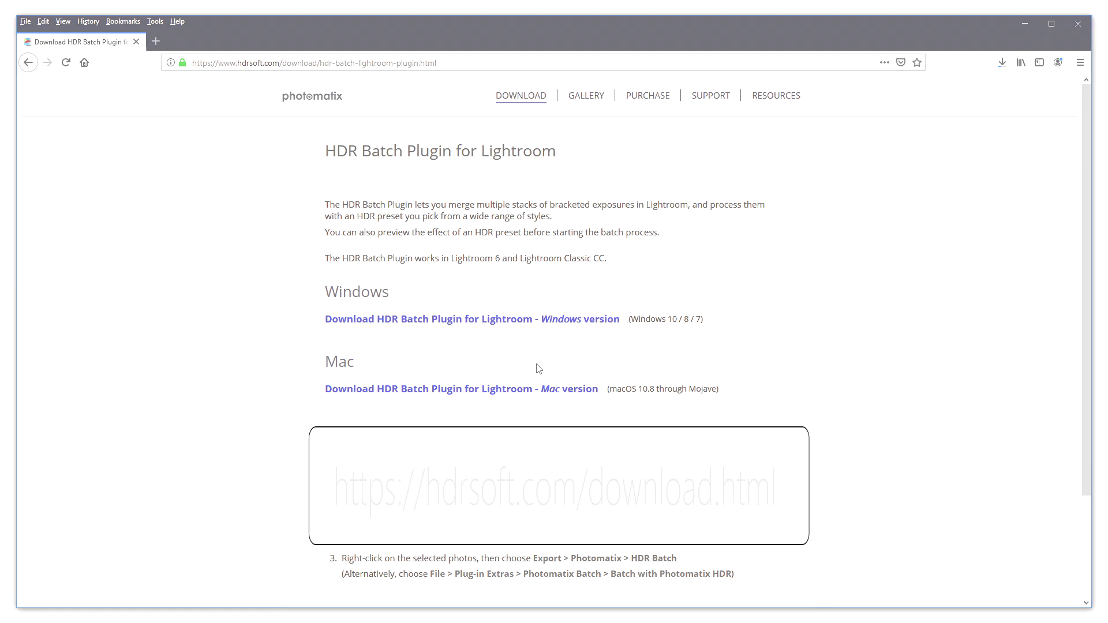